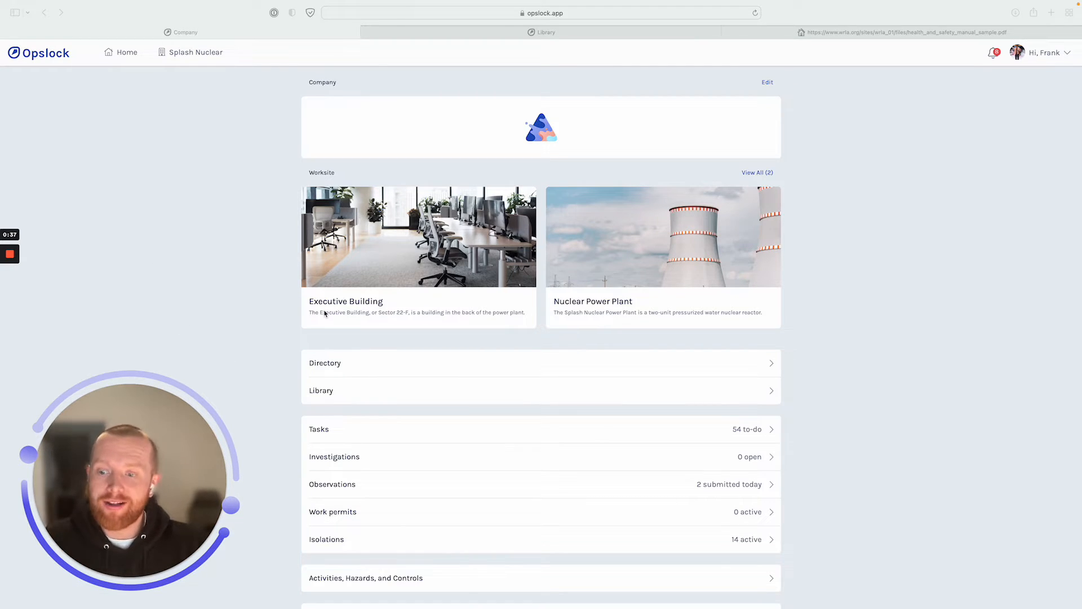
Open the Splash Nuclear company library and view the JB Pipepuller 1700 manual in Equipment Manuals, returning to the library's top level.
click(191, 57)
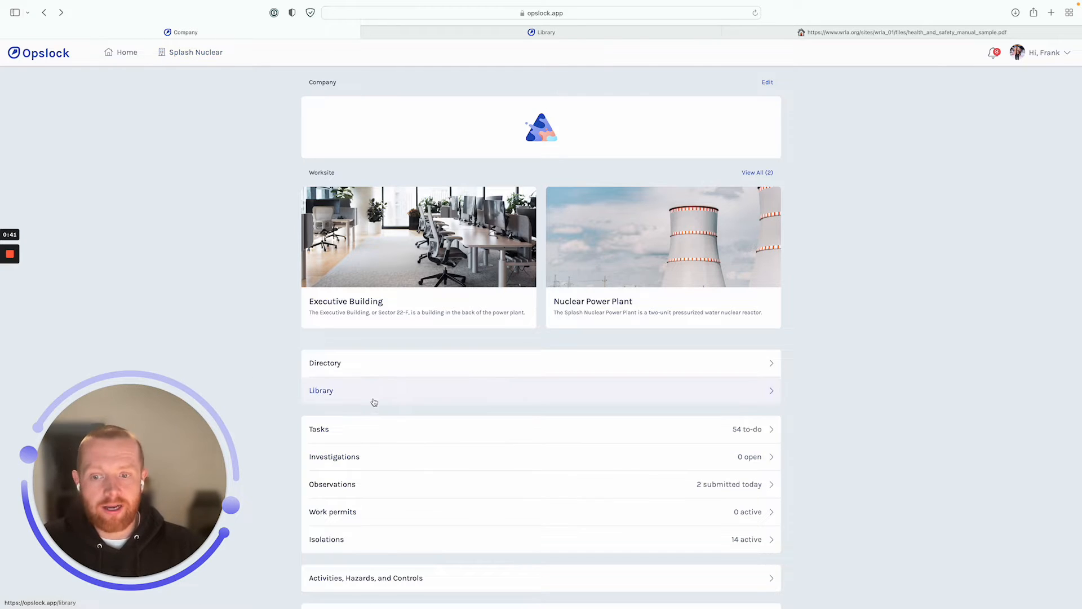
click(410, 405)
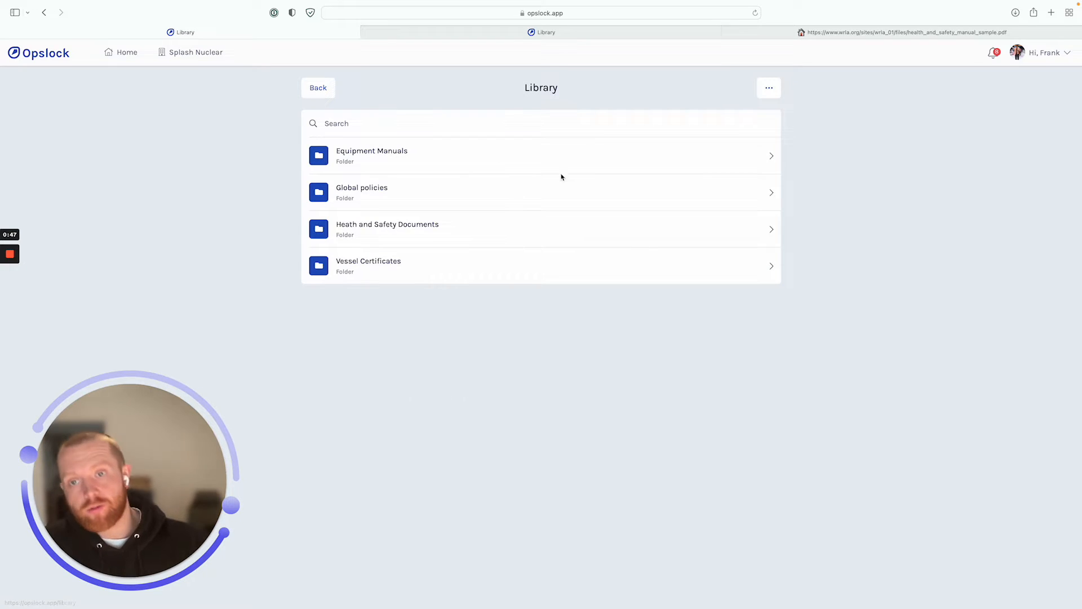
click(399, 160)
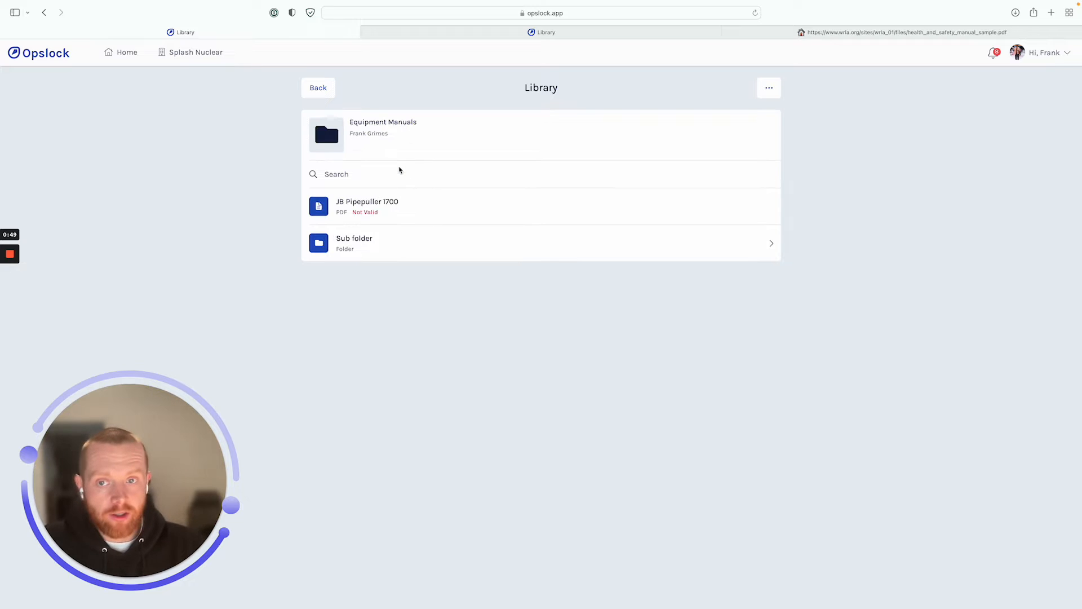
click(331, 214)
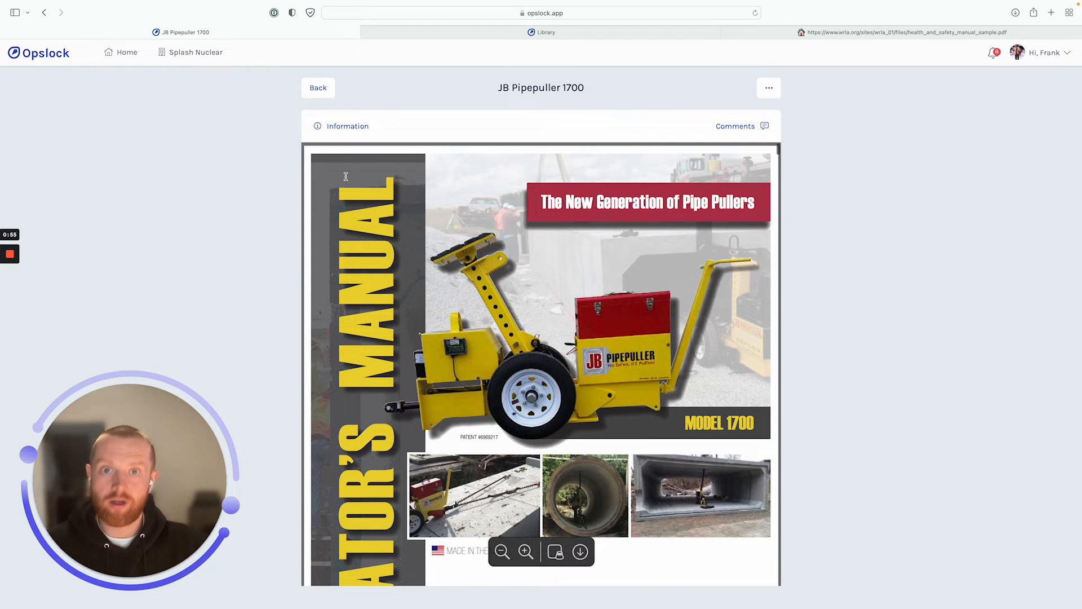
scroll(367, 237, down, 5)
scroll(381, 275, up, 5)
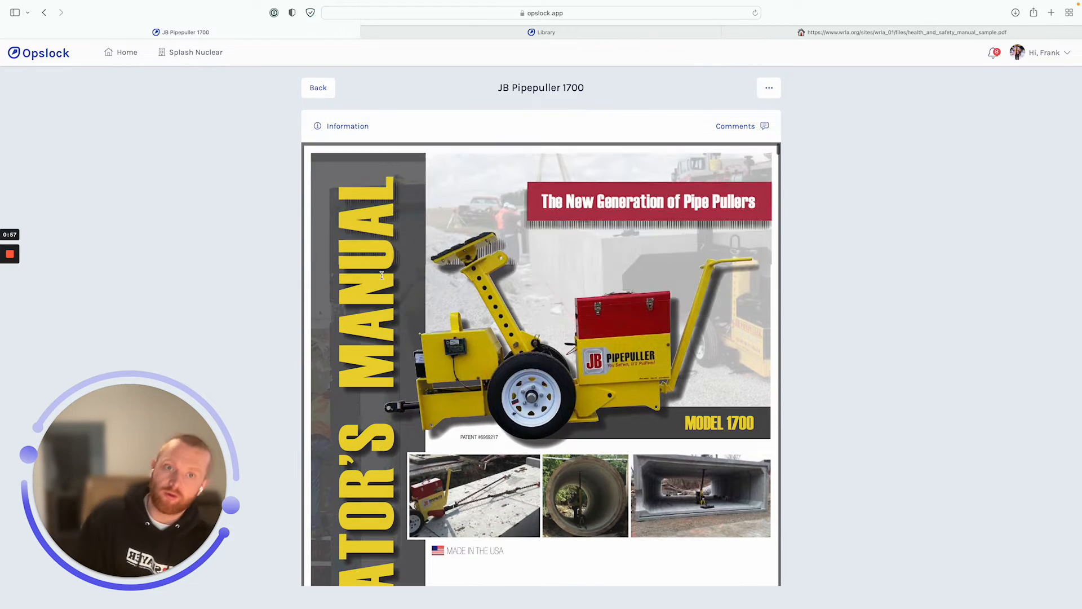
click(314, 88)
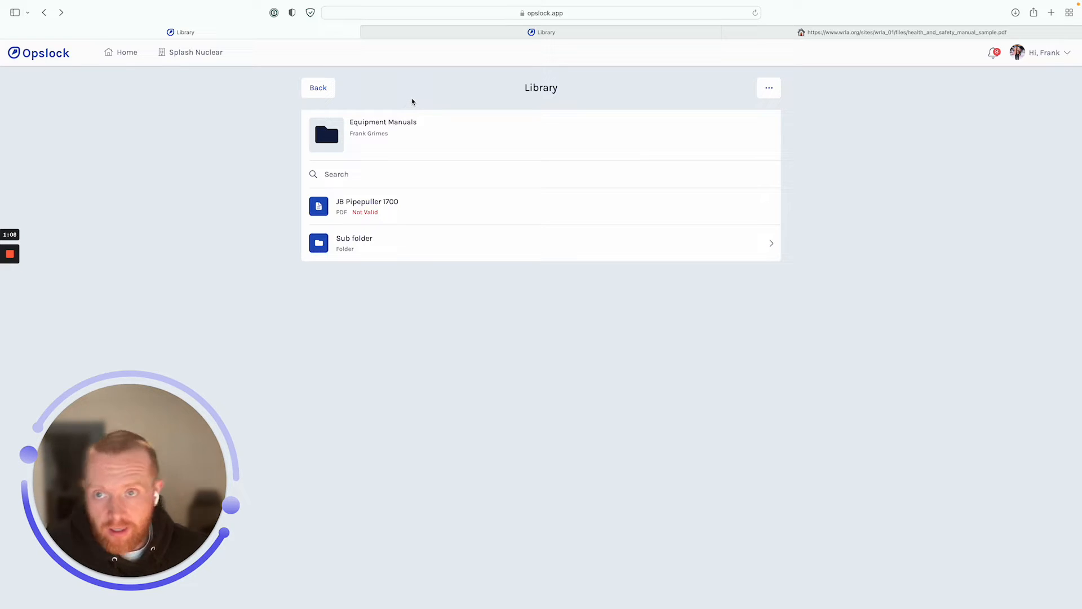
click(315, 94)
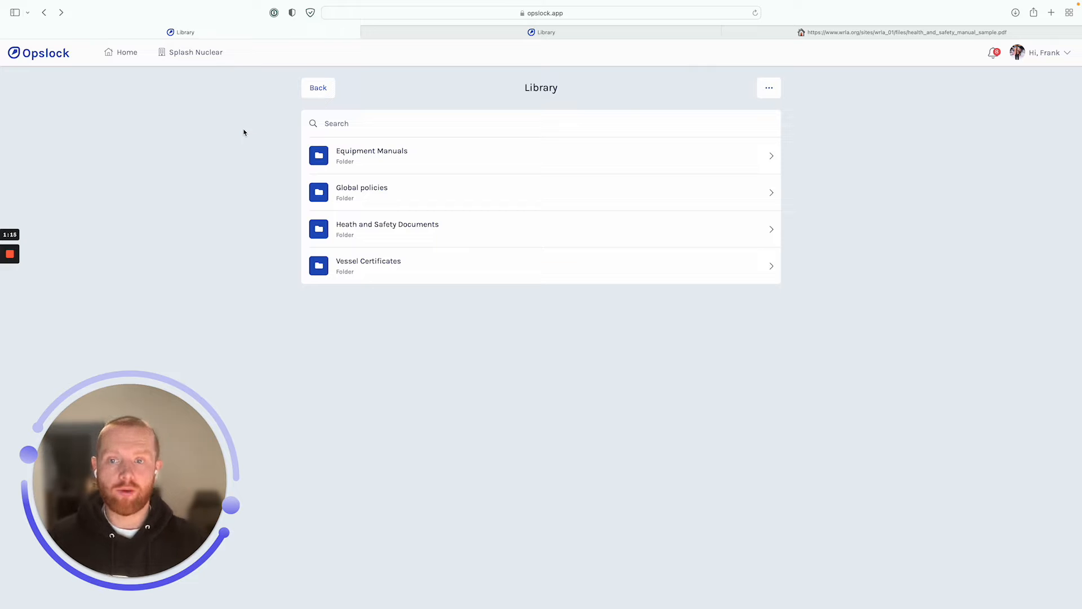
Create a folder named "Test Folder" at the top level of the library and save it.
click(769, 87)
click(701, 141)
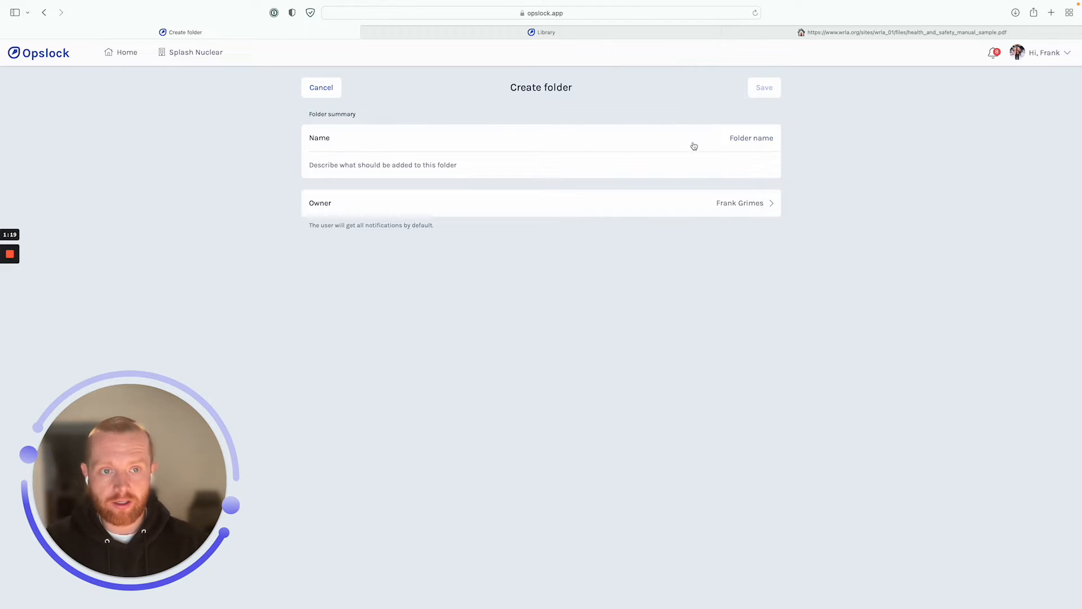
click(694, 146)
text(Test Folder)
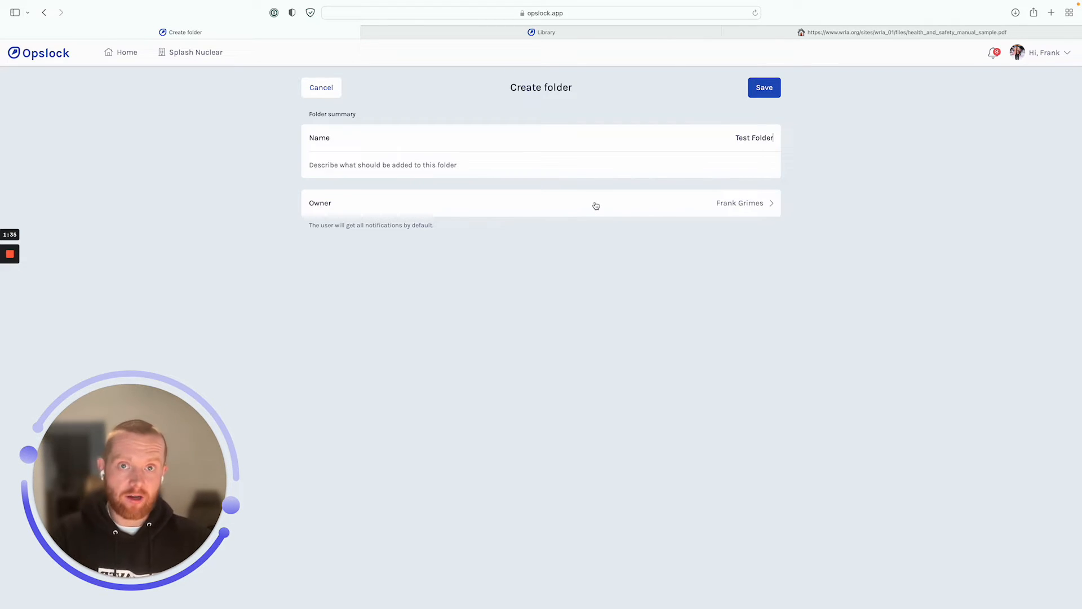
click(768, 85)
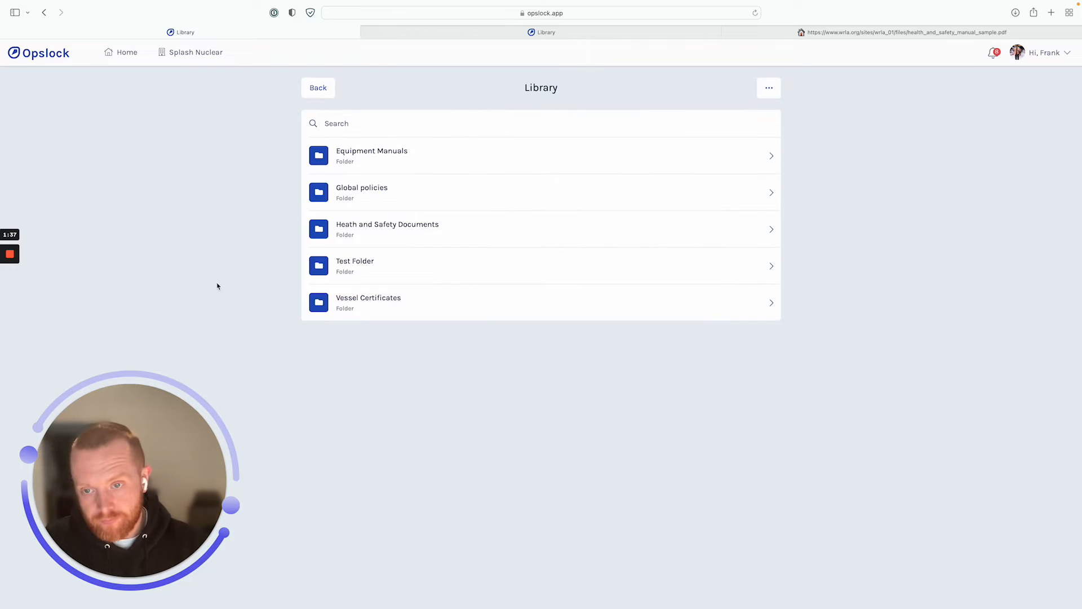
Create a folder named "Test sub folder" inside Test Folder and save it.
click(348, 268)
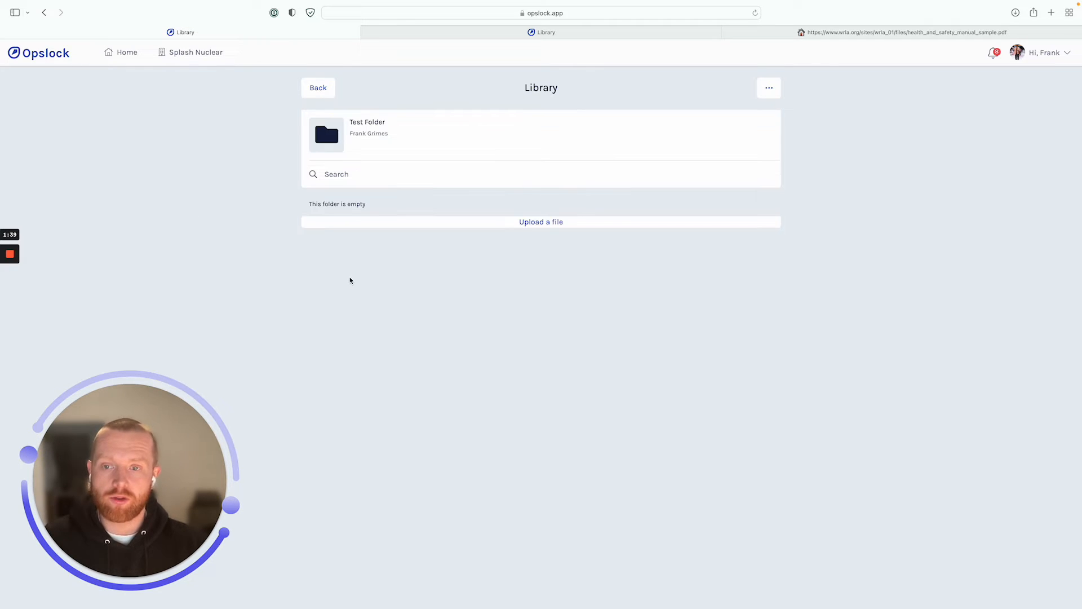
click(769, 88)
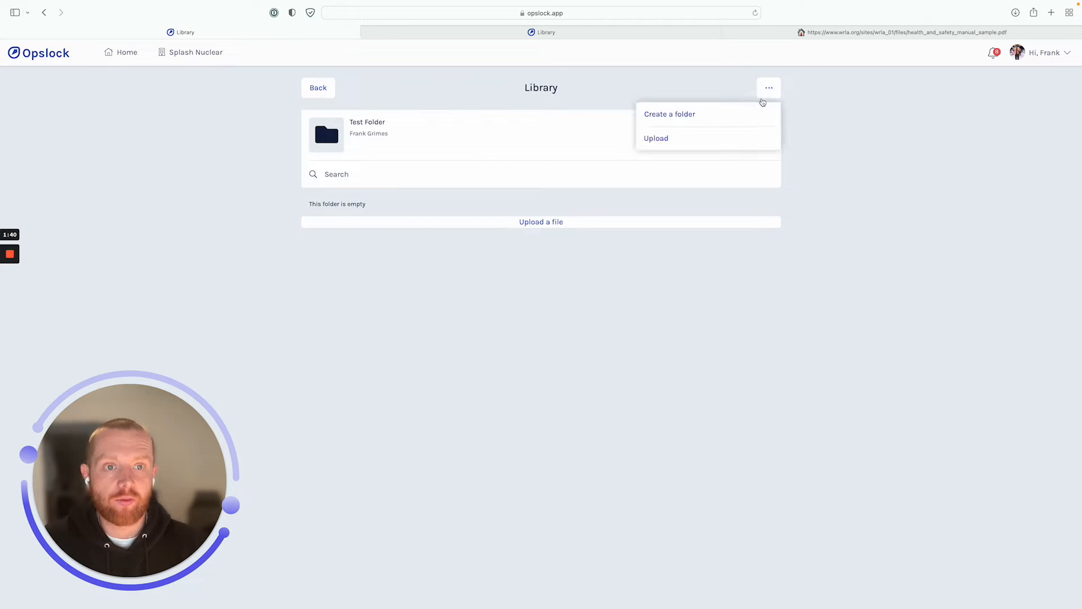
click(675, 114)
click(646, 133)
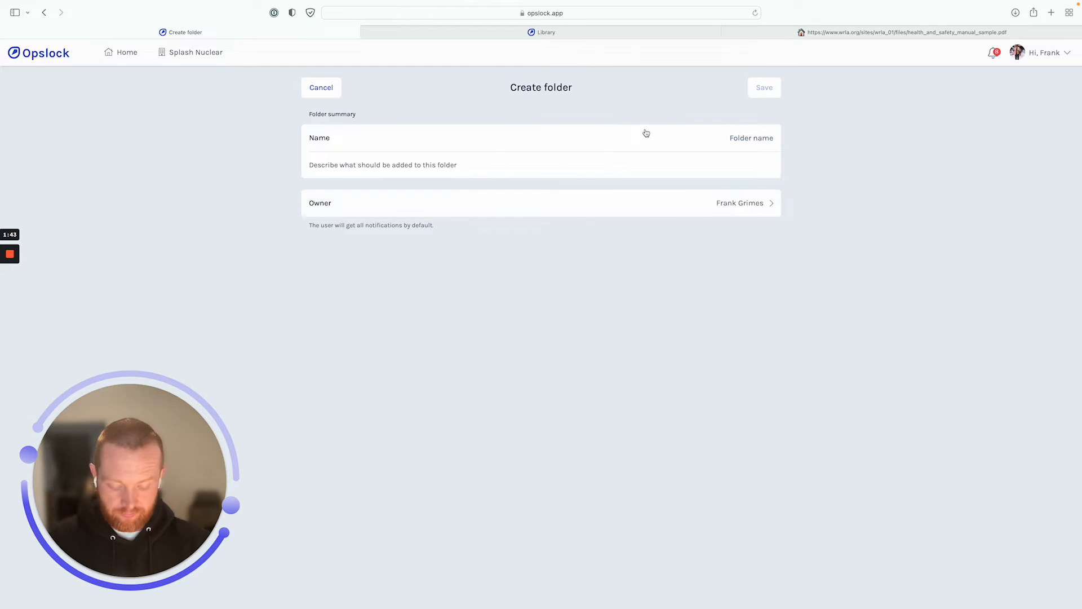
text(Tes)
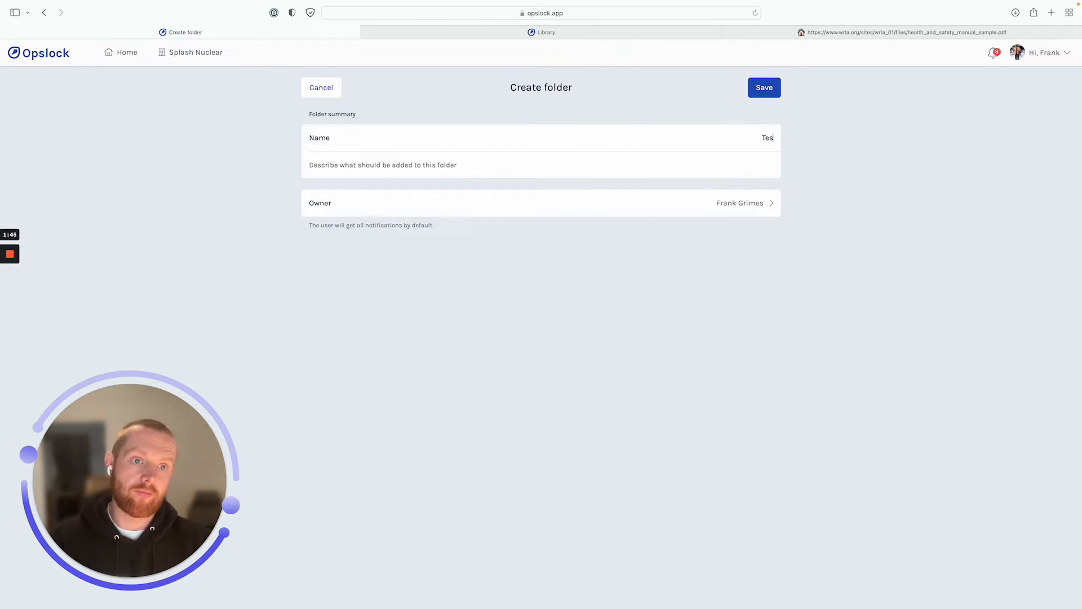
text(t sub folder)
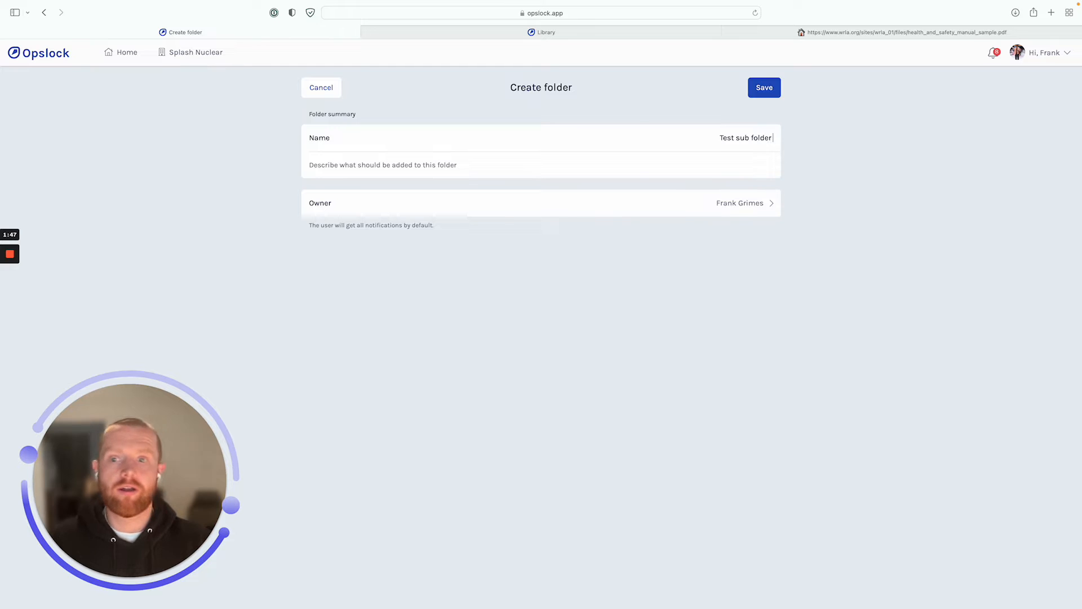
click(777, 91)
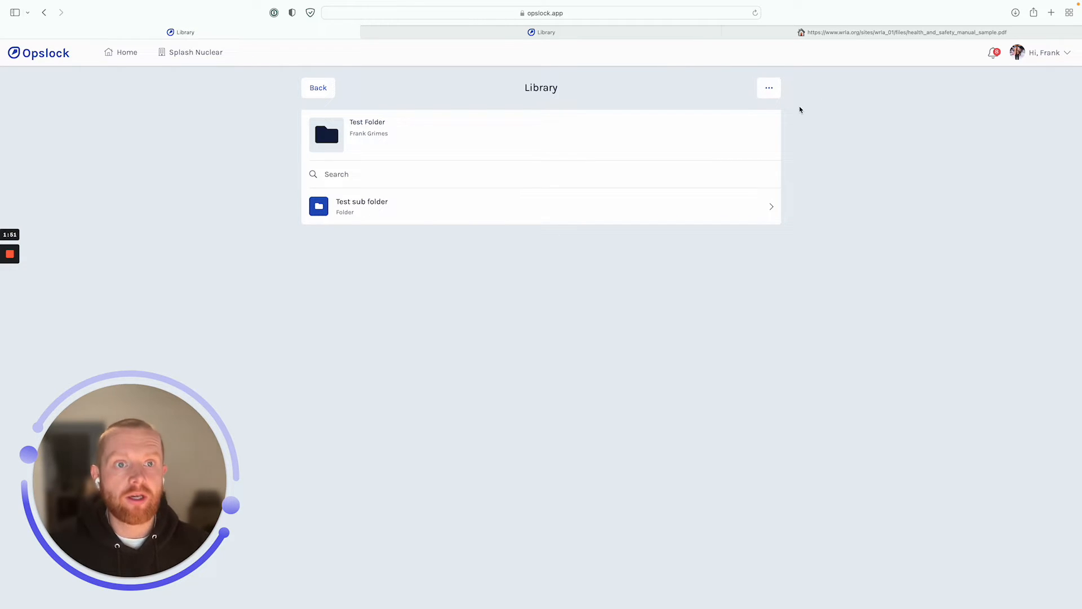
Upload the file health_and_safety_manual_sample-2.pdf from Downloads into Test Folder.
click(773, 90)
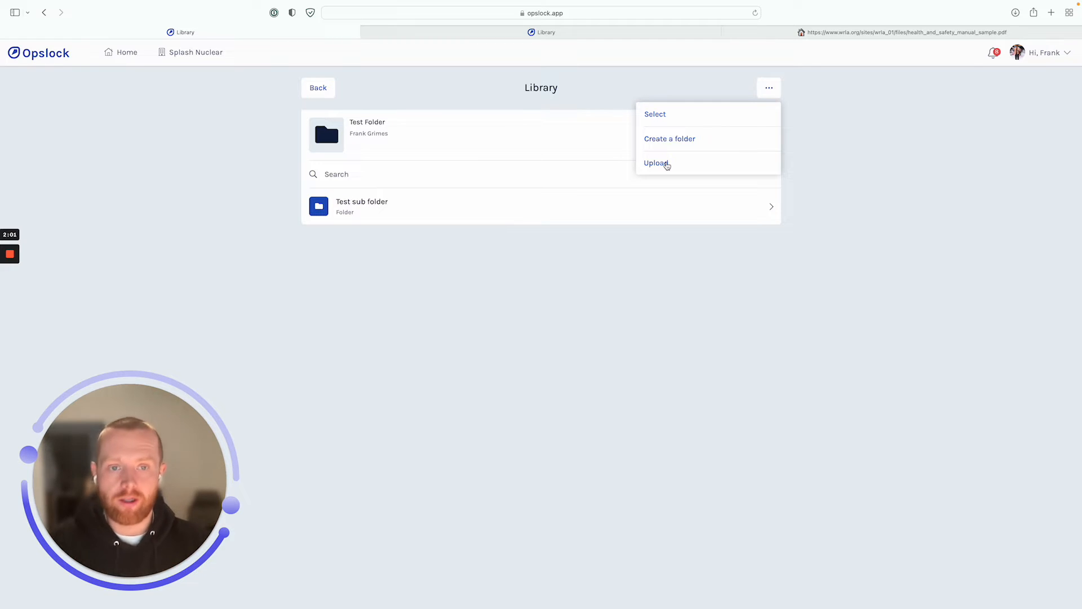
click(656, 162)
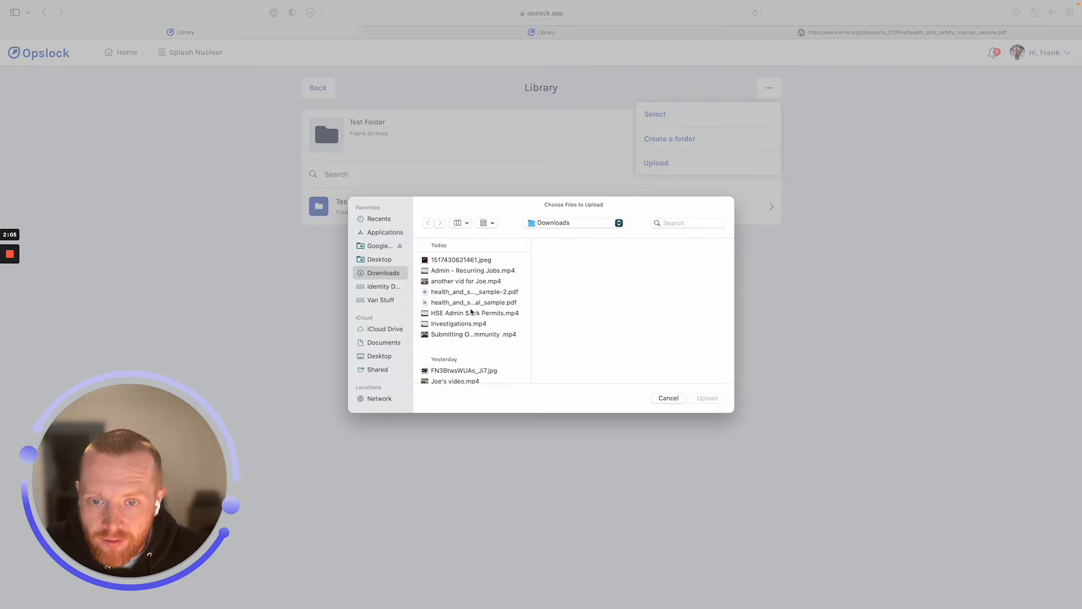
click(474, 292)
click(707, 398)
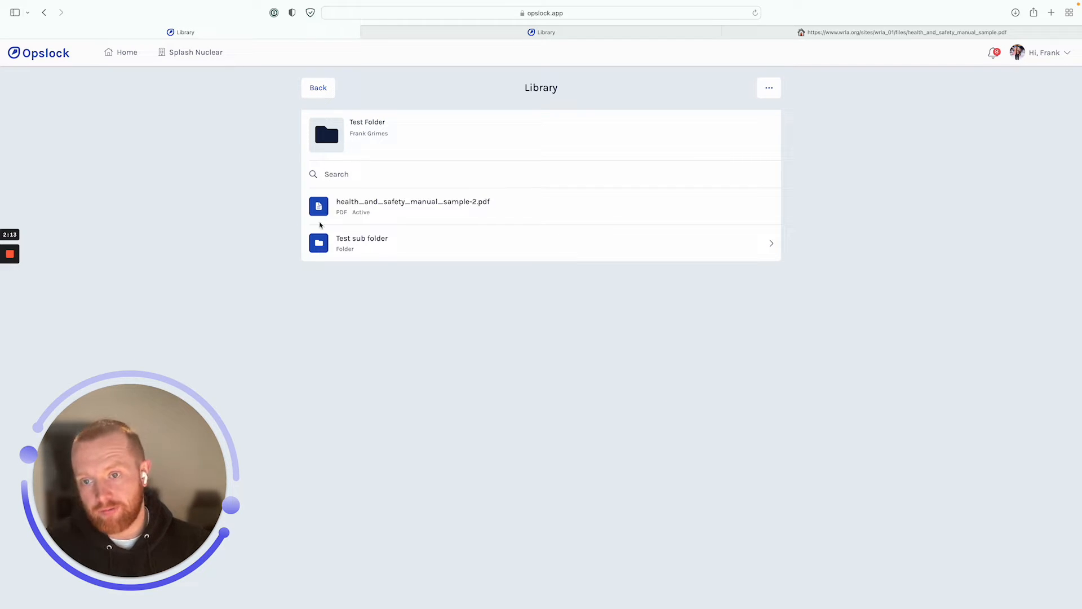
Open the uploaded health_and_safety_manual_sample-2.pdf and look through its first pages.
click(483, 206)
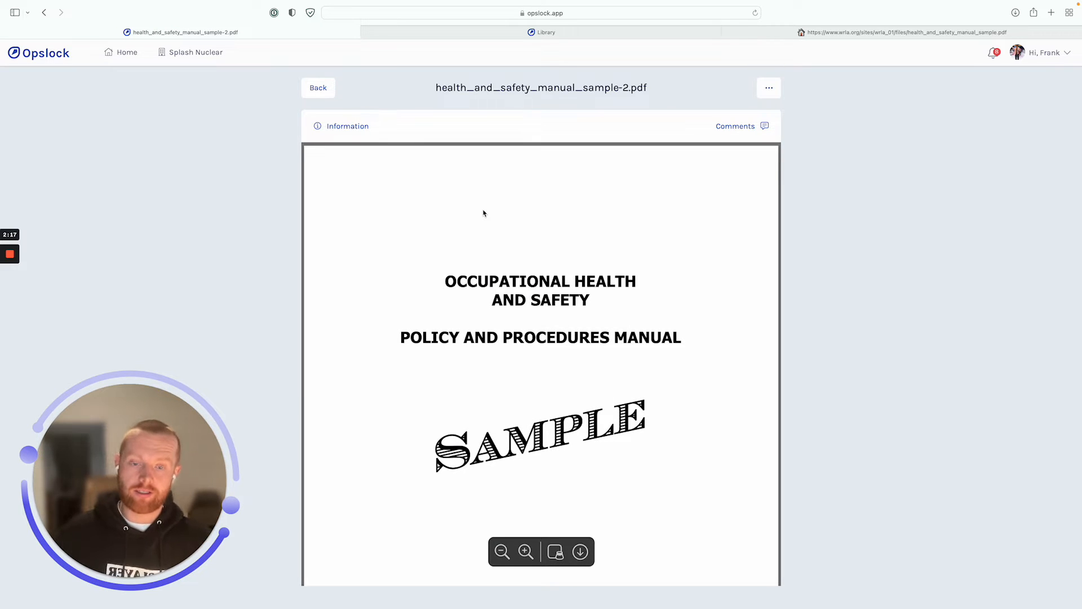
scroll(510, 354, down, 3)
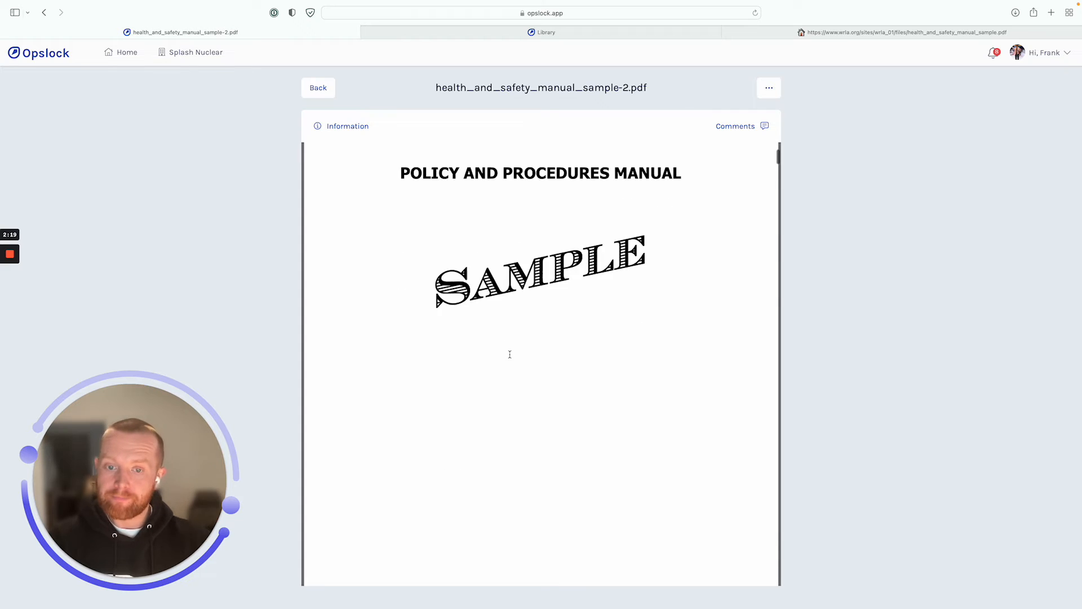
scroll(509, 354, down, 15)
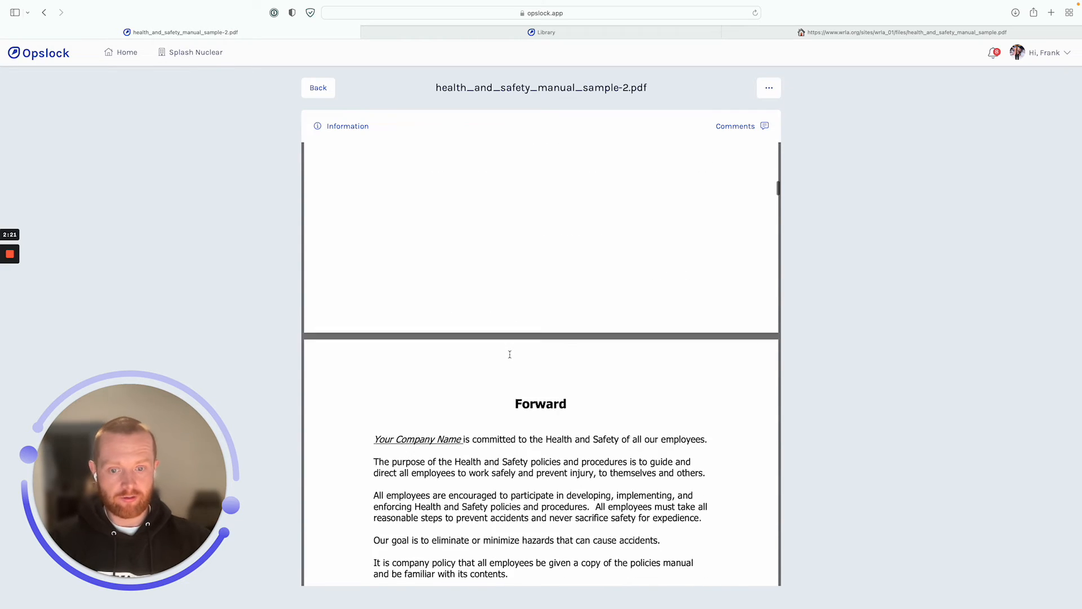
scroll(510, 354, down, 7)
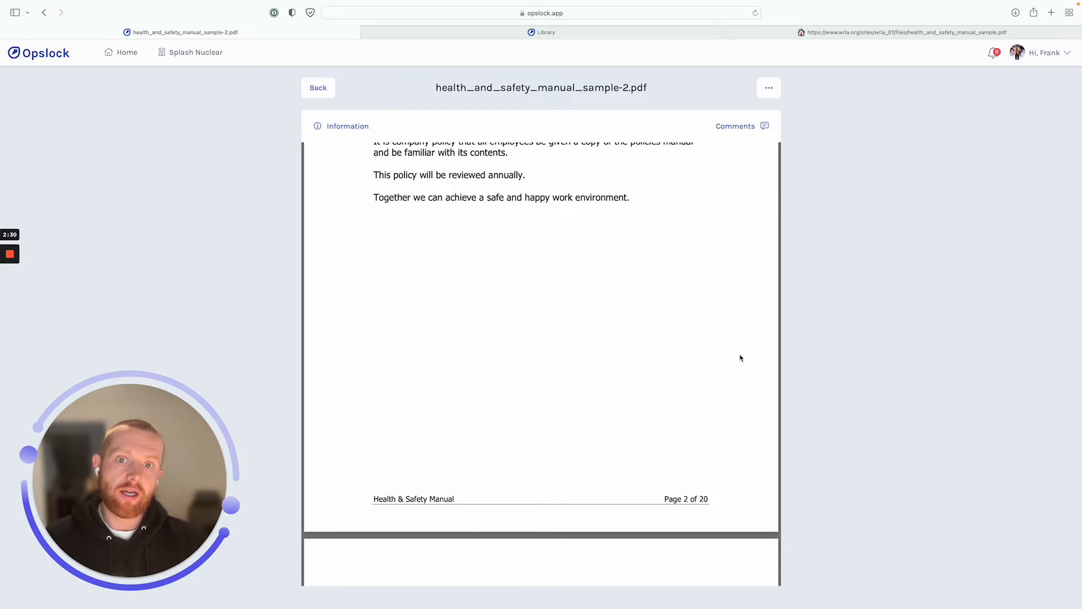
scroll(699, 321, up, 9)
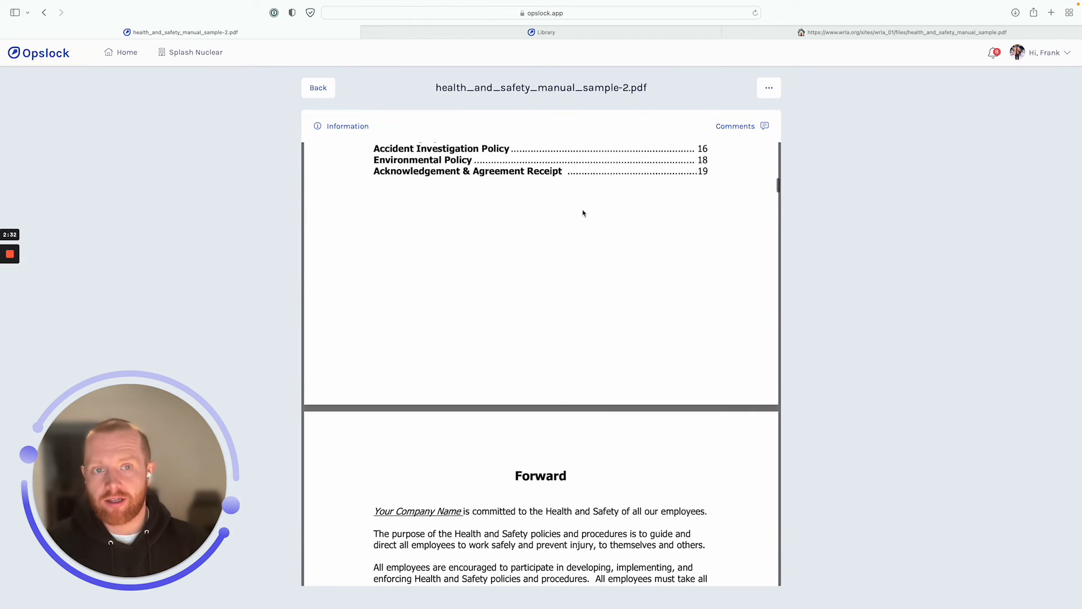
Open the uploaded PDF's information for editing and change its file name to "HSE Procedure".
click(338, 126)
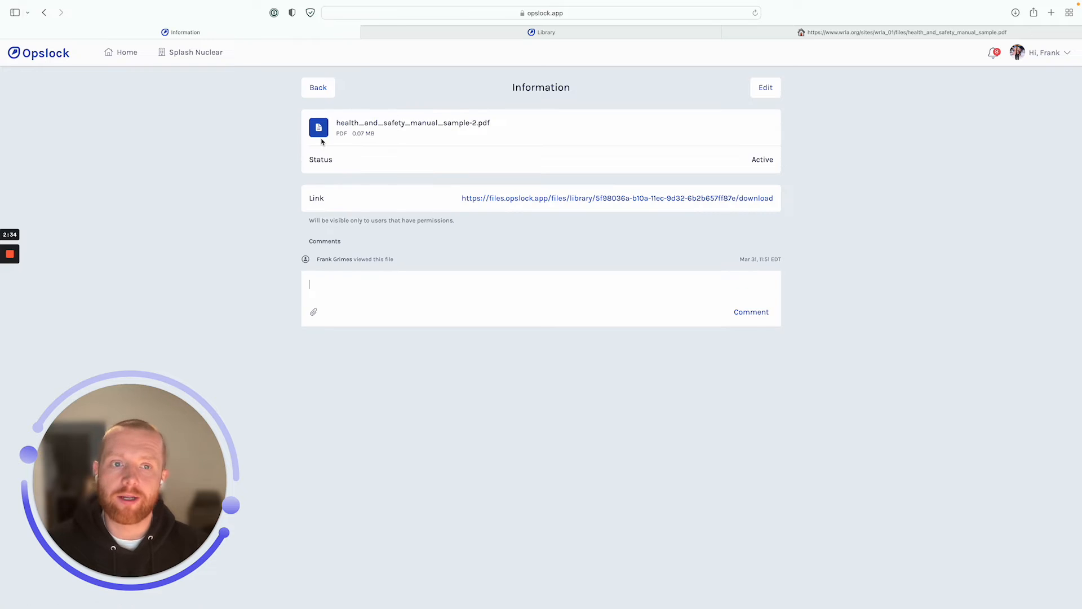
click(759, 88)
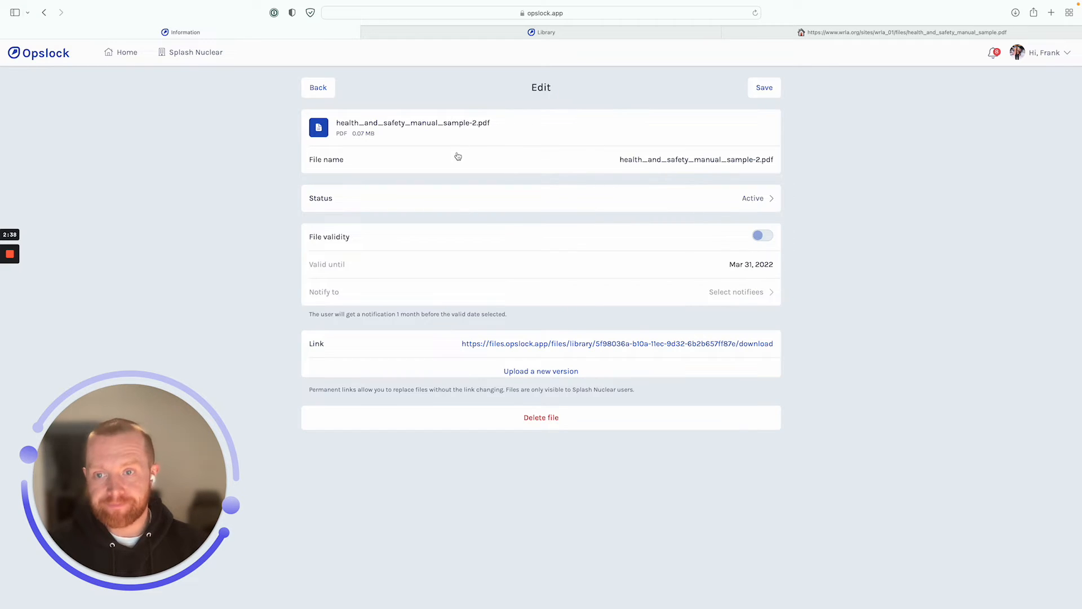
drag(615, 160, 808, 163)
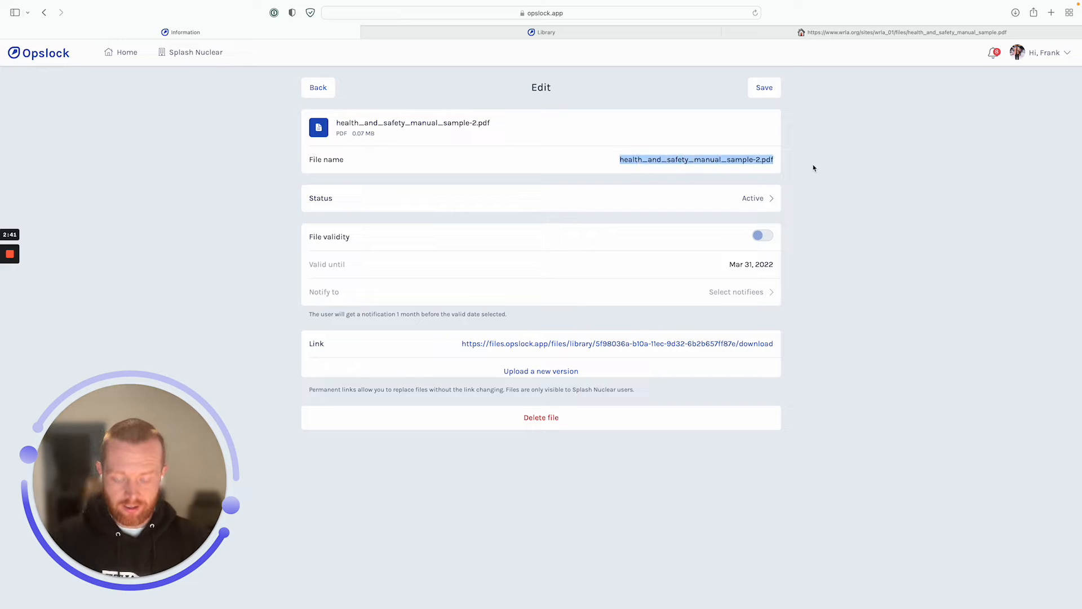
text(HSE Produ)
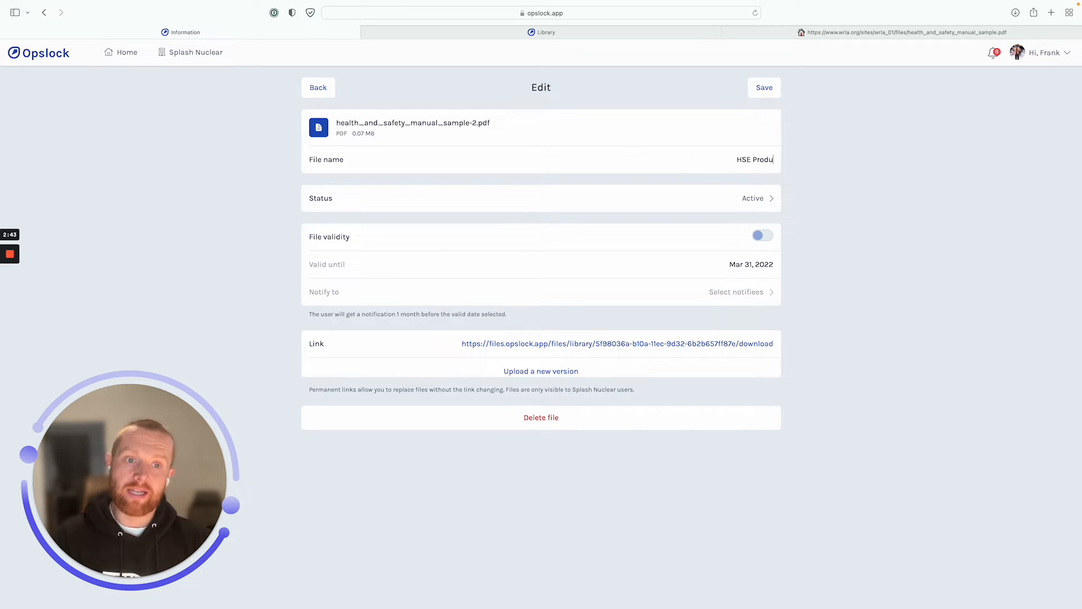
text(edur)
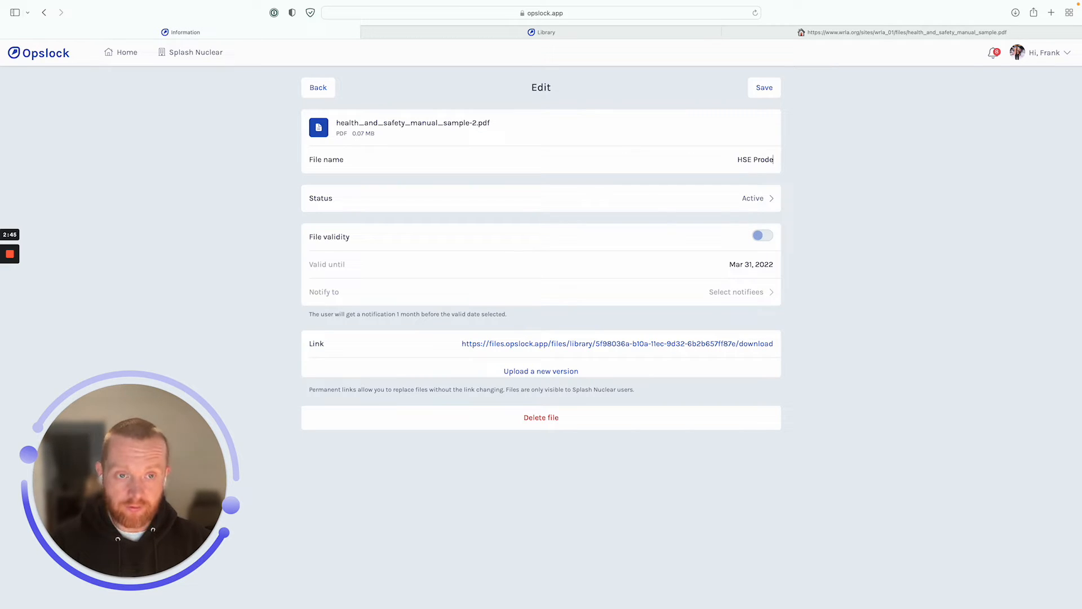
key(BackSpace)
key(BackSpace)
key(BackSpace)
key(BackSpace)
key(BackSpace)
text(cedure)
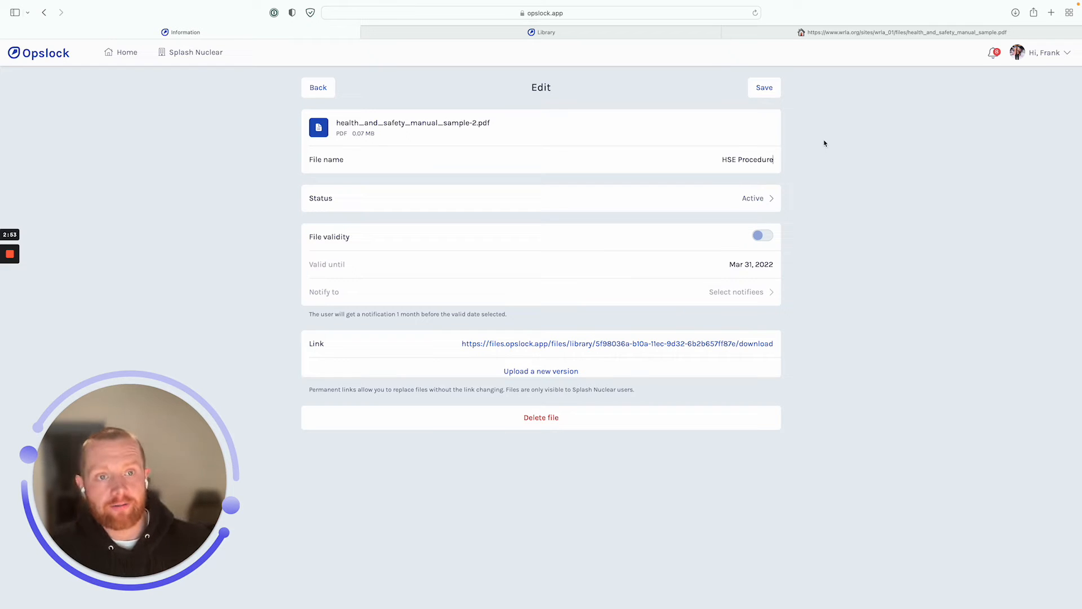
Set the file's status to Draft and switch it back to Active.
click(748, 202)
click(333, 130)
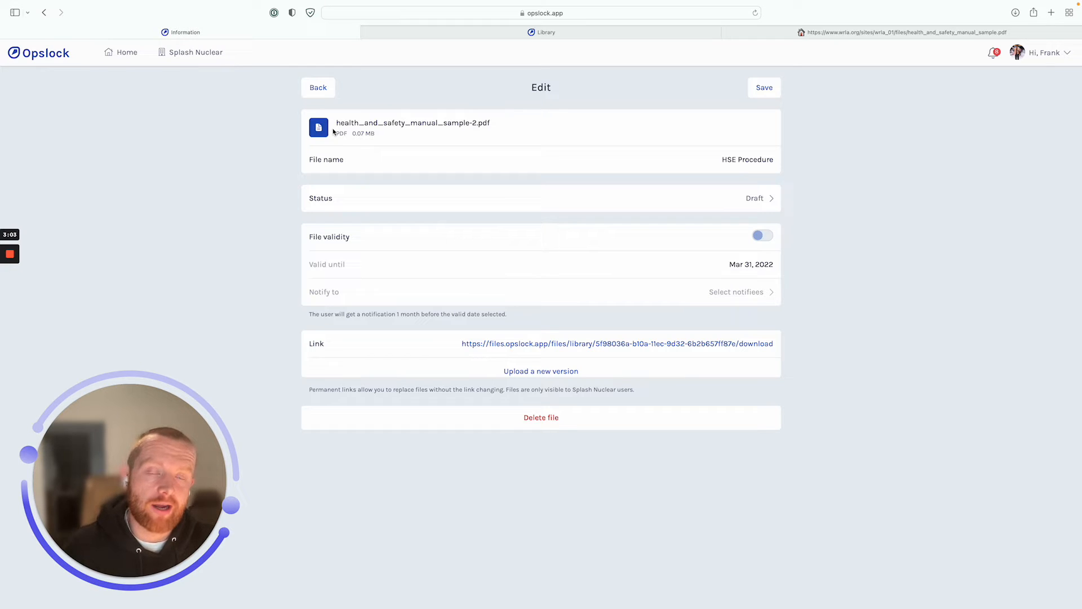
click(519, 196)
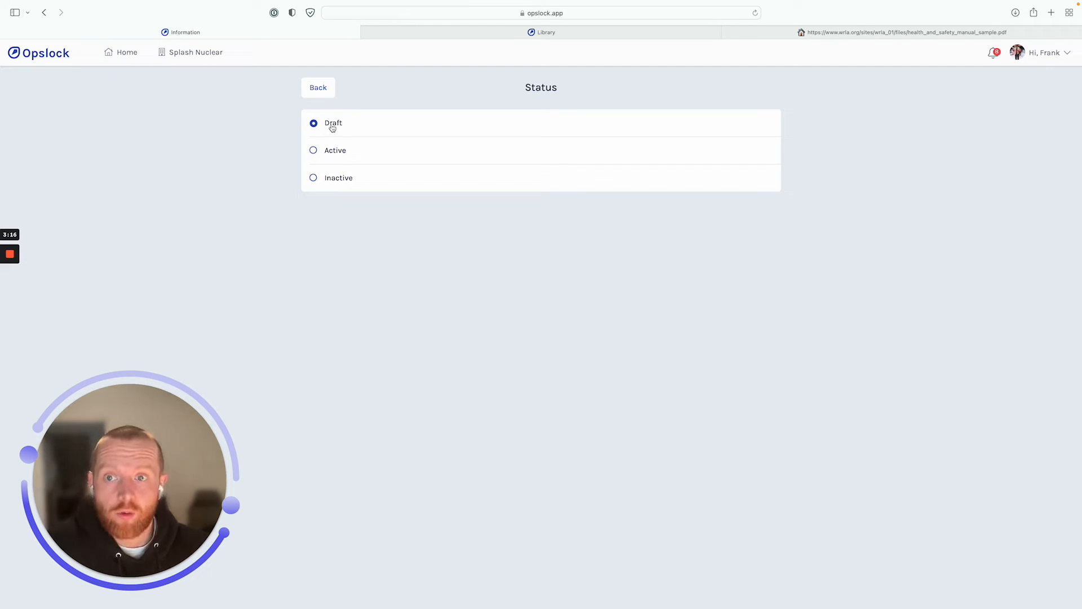
click(349, 149)
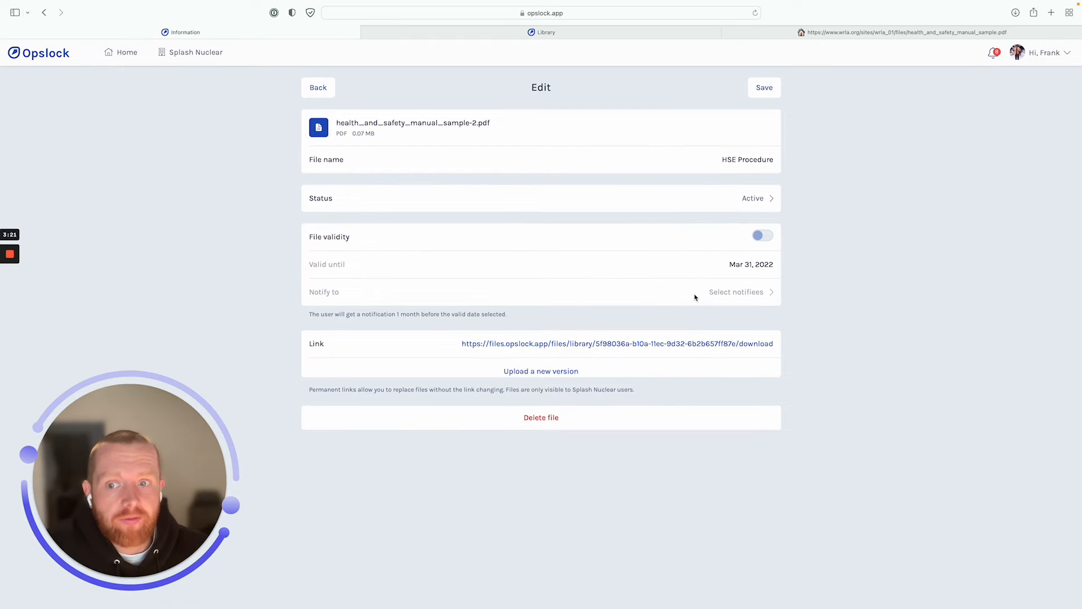
Turn on file validity for HSE Procedure and set its valid-until date to August 1, 2022.
click(766, 240)
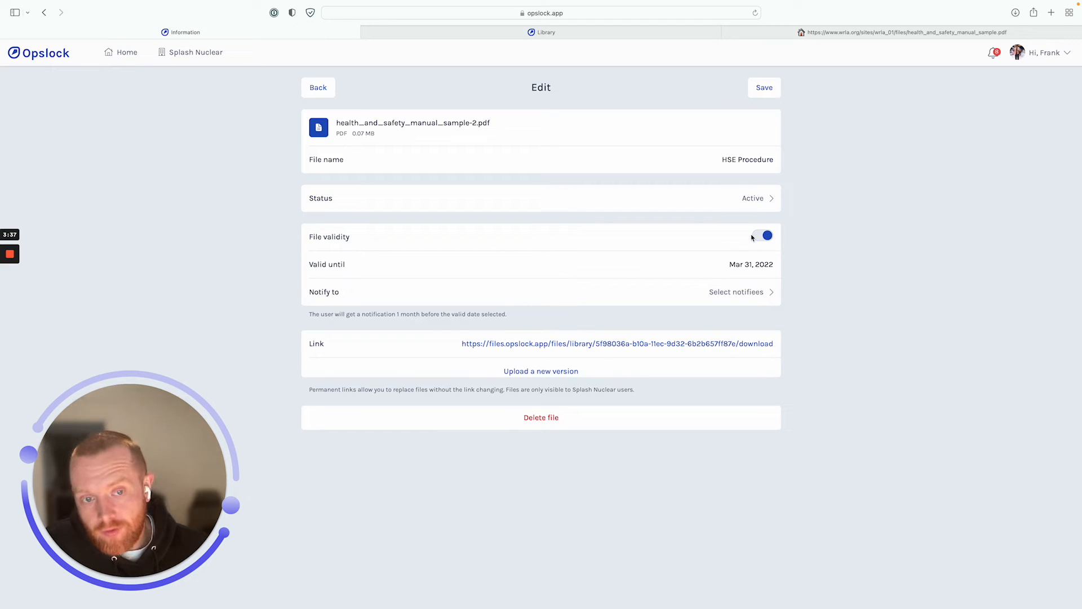
click(695, 266)
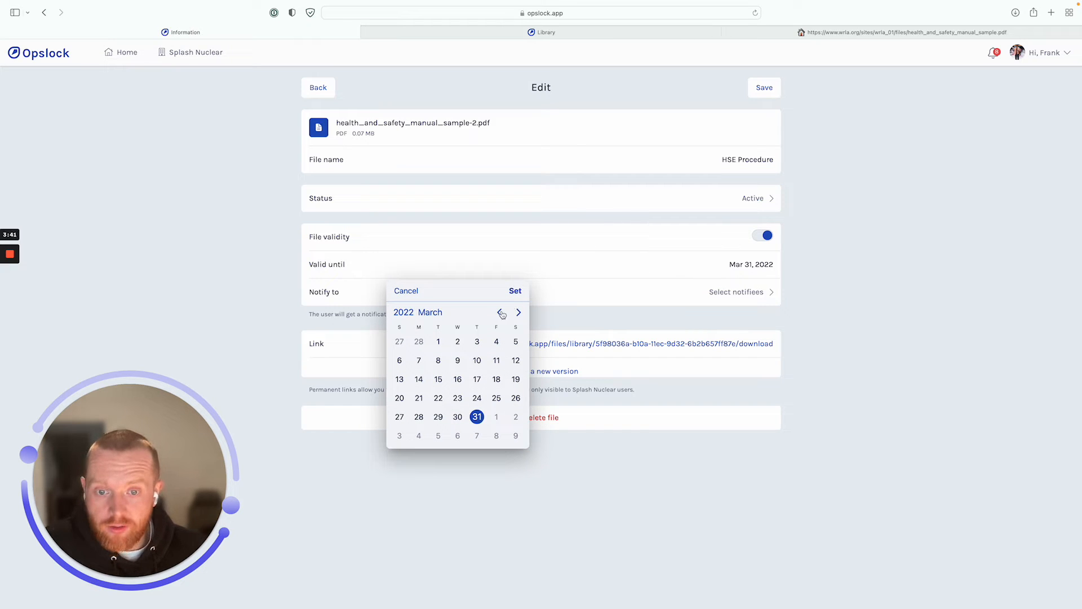
click(519, 312)
click(518, 312)
click(519, 312)
click(519, 313)
click(519, 312)
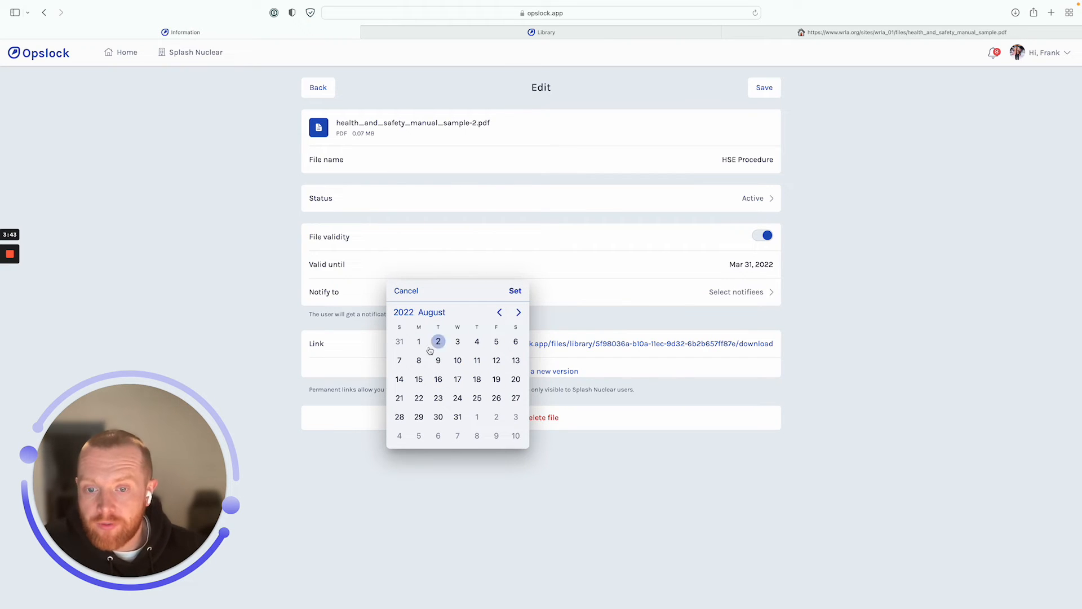
click(420, 343)
click(515, 291)
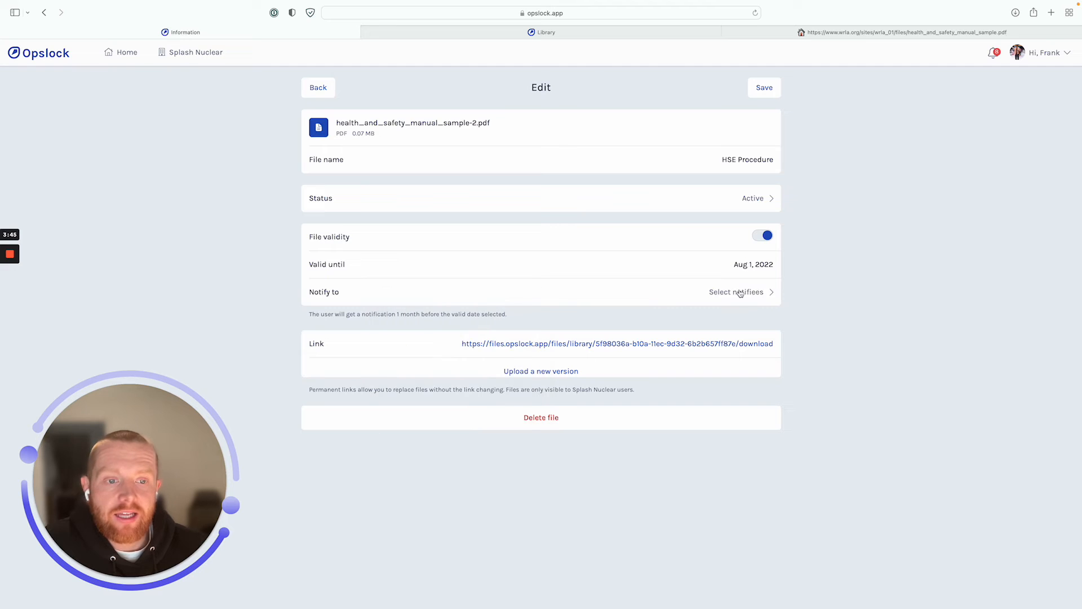
Select the first two listed users as the people to notify before the file expires.
click(740, 293)
click(375, 161)
click(372, 176)
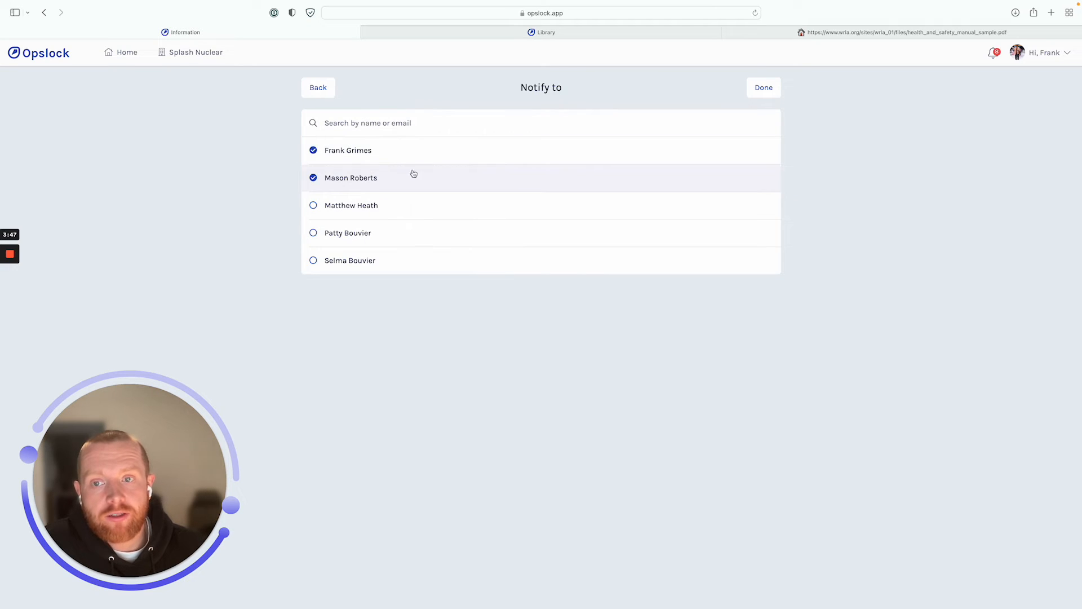
click(763, 89)
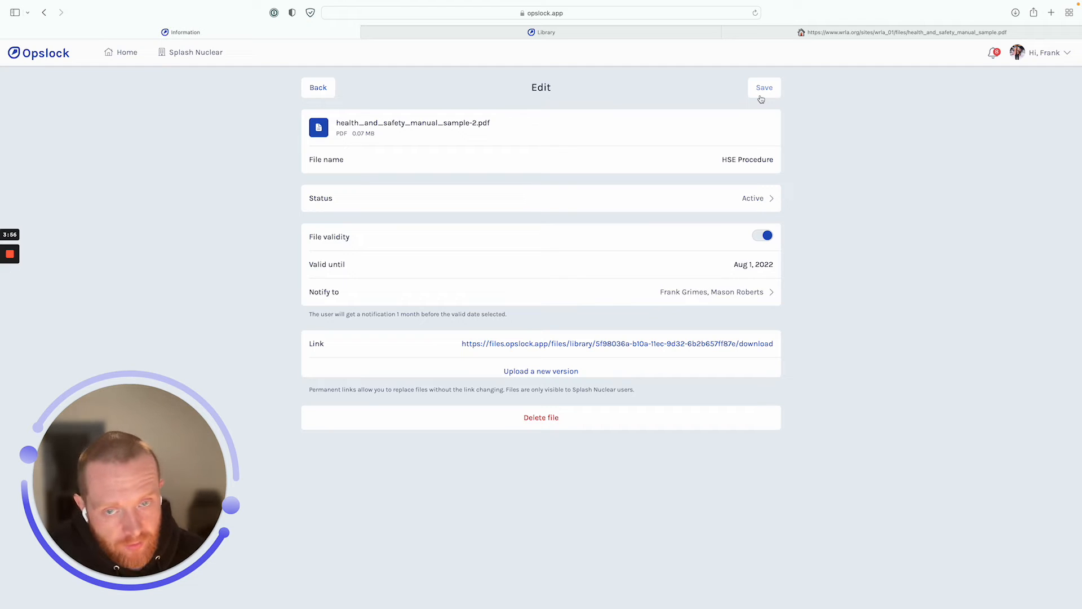
Switch file validity off and on again, and save the changes to the file's information.
click(769, 237)
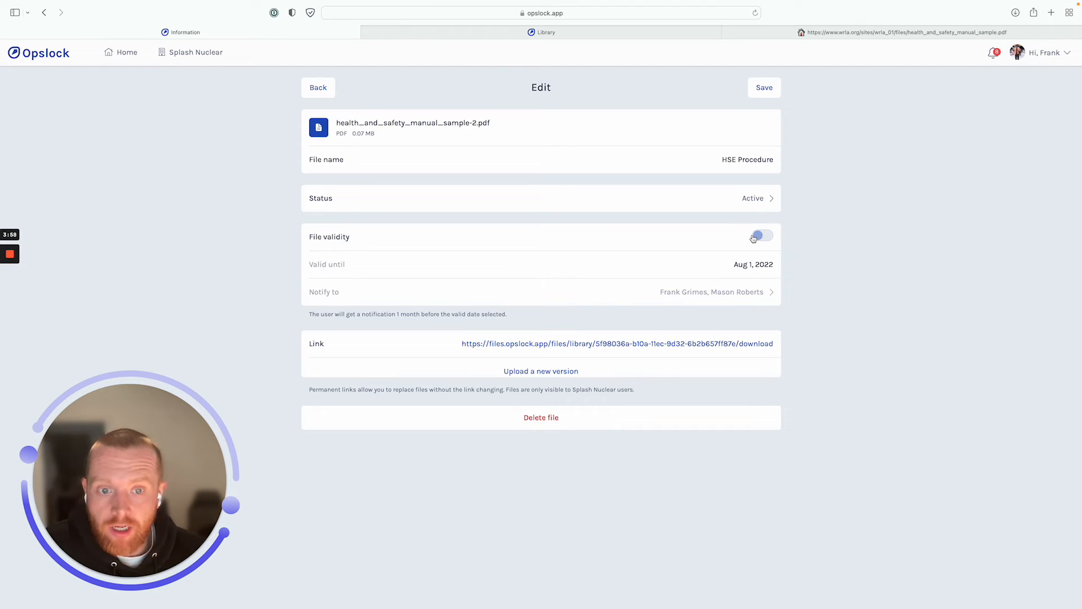
click(754, 239)
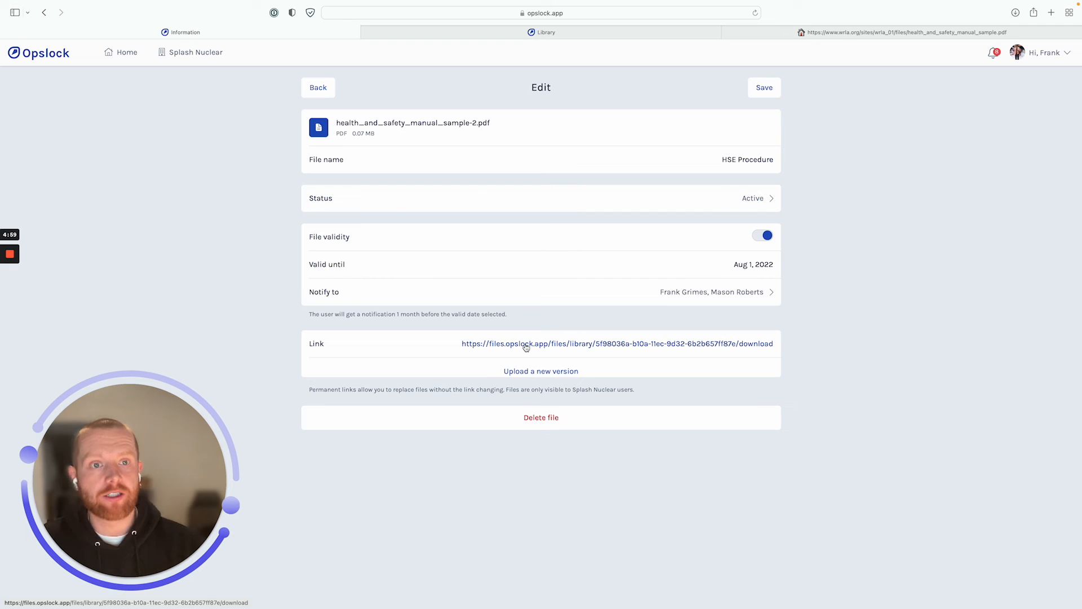
click(766, 90)
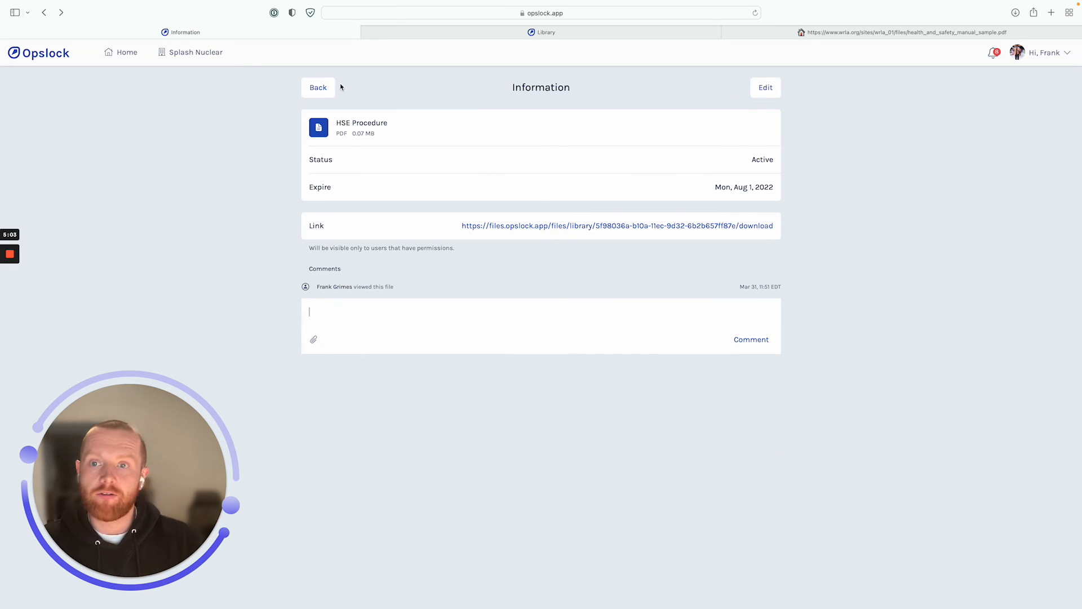
Return to the HSE Procedure document, open its comments and examine the log of who viewed the file.
click(320, 94)
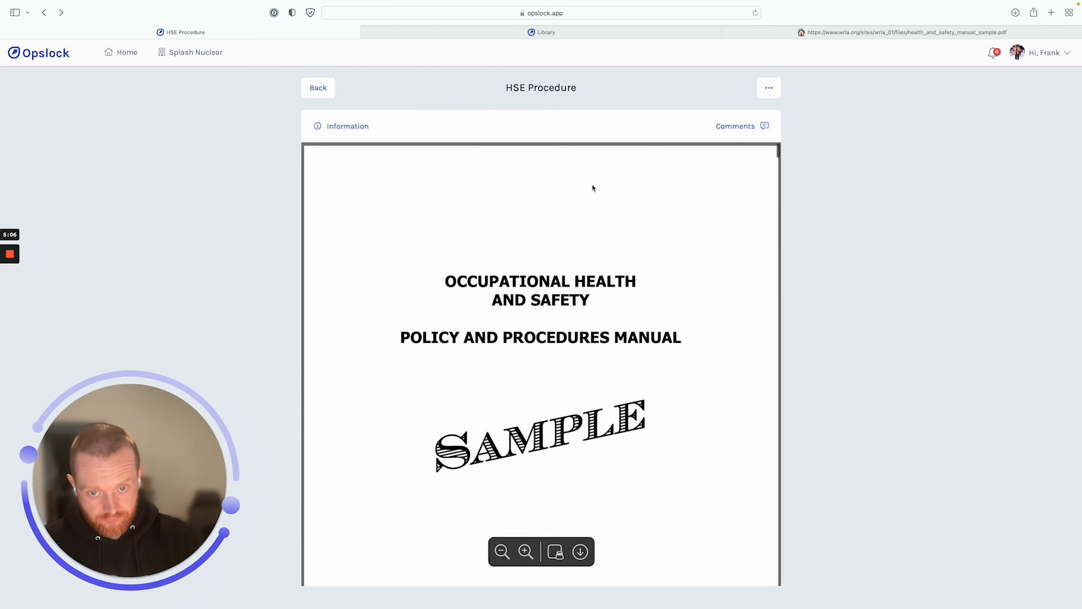
click(728, 133)
click(488, 326)
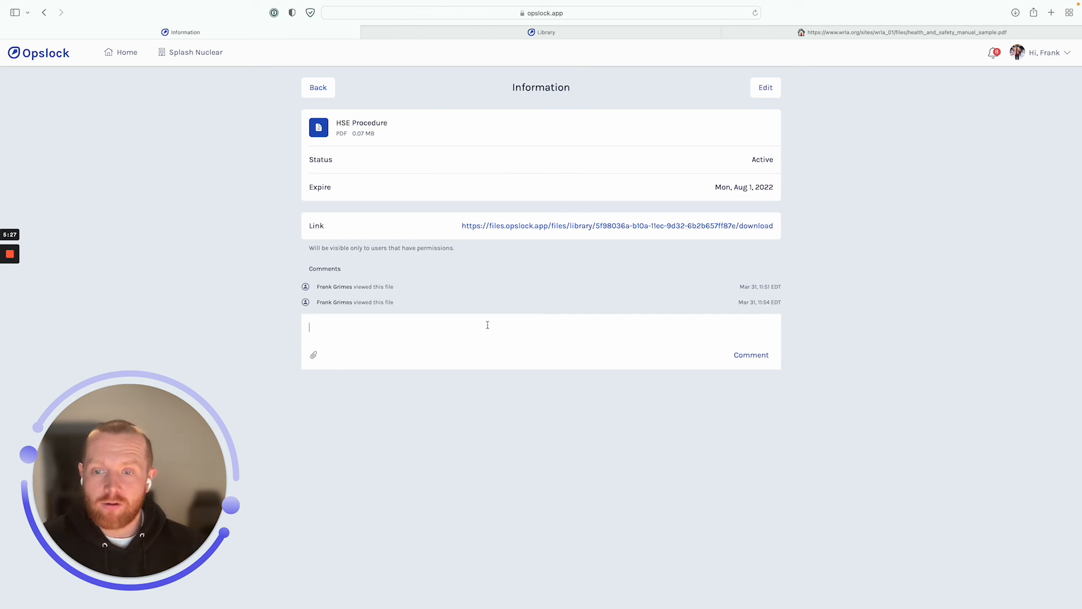
drag(413, 309, 327, 284)
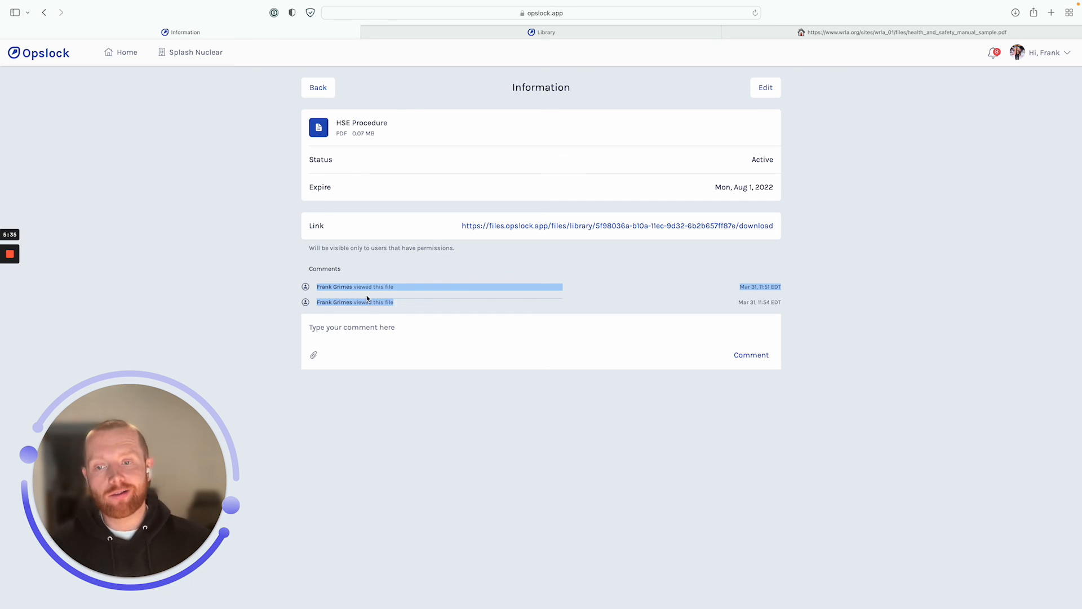
click(402, 304)
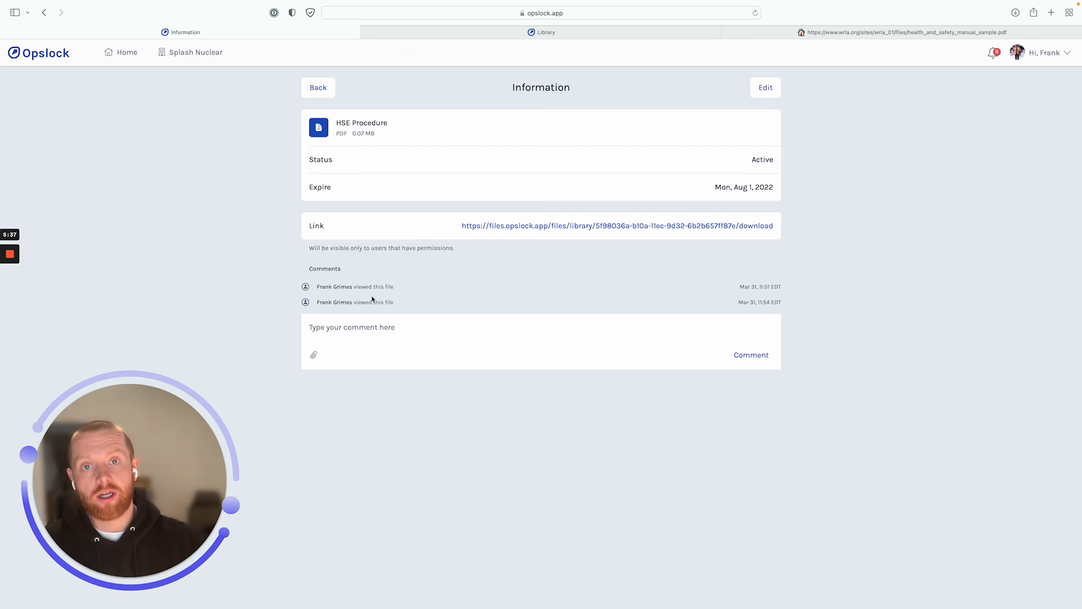